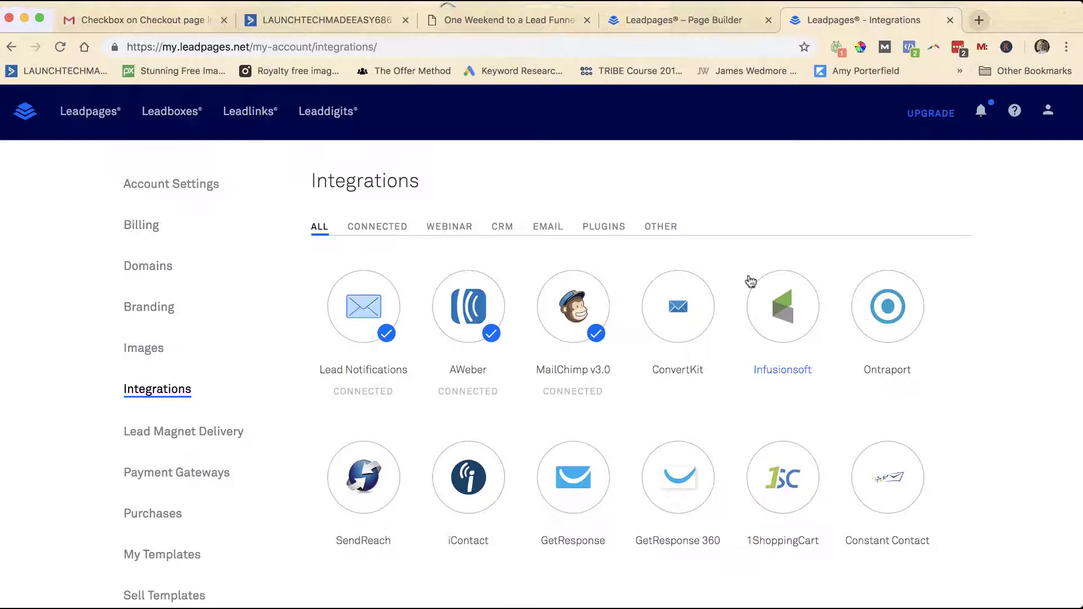
# Open Integrations from the profile menu to see Lead Notifications, AWeber, MailChimp and ActiveCampaign connected.
pyautogui.scroll(-8, 750, 281)
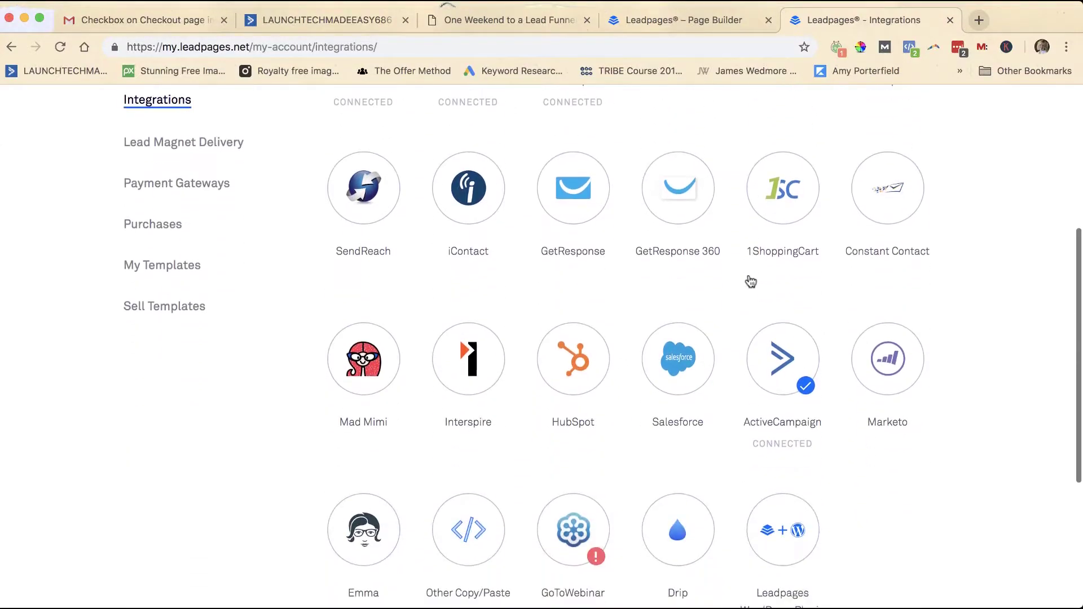
pyautogui.scroll(8, 750, 281)
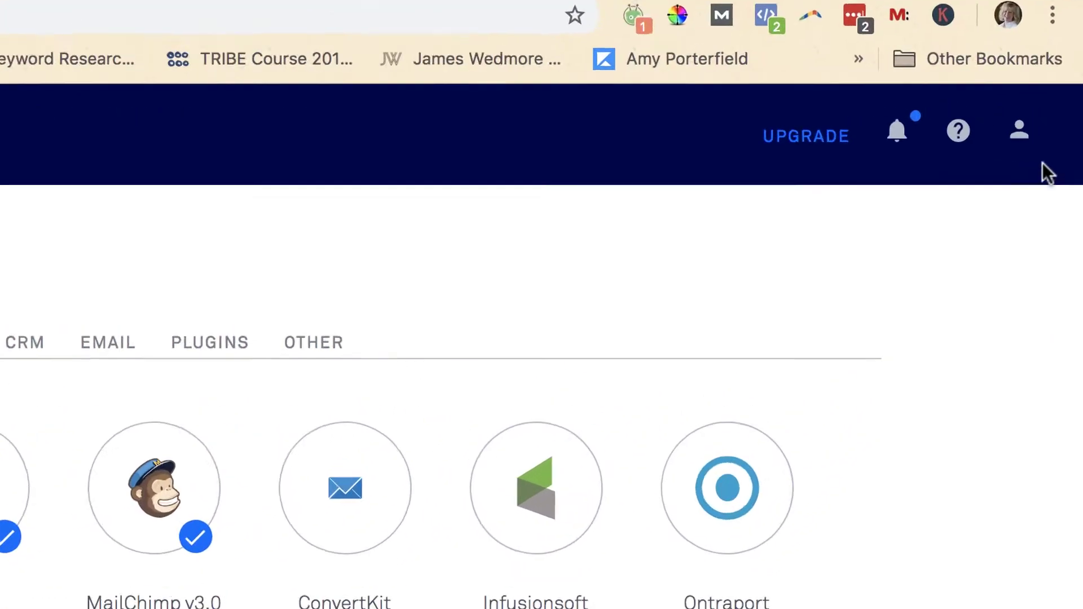
pyautogui.click(1017, 140)
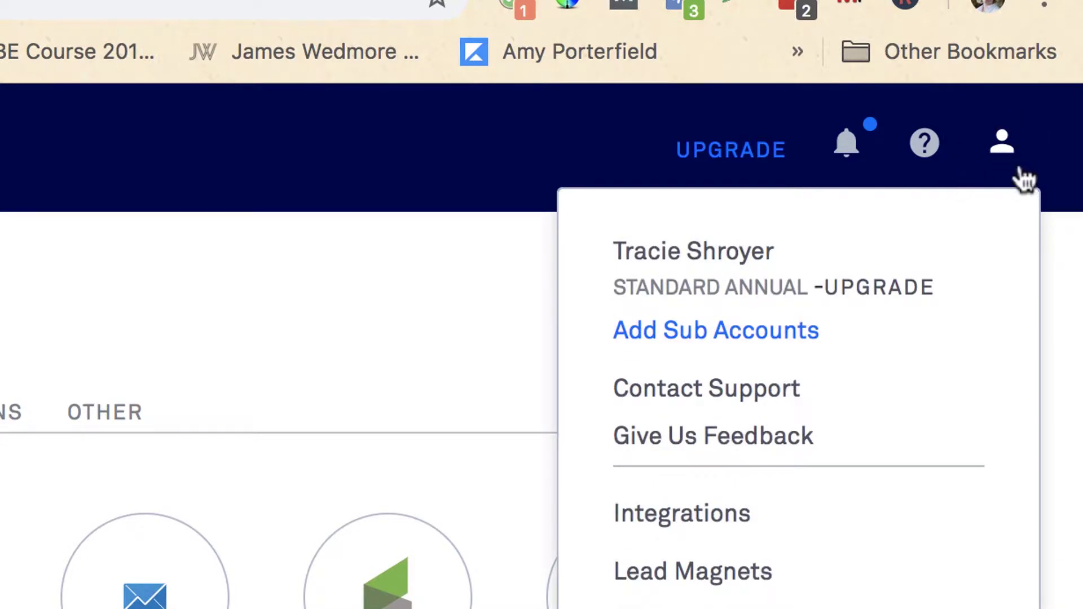
pyautogui.click(664, 523)
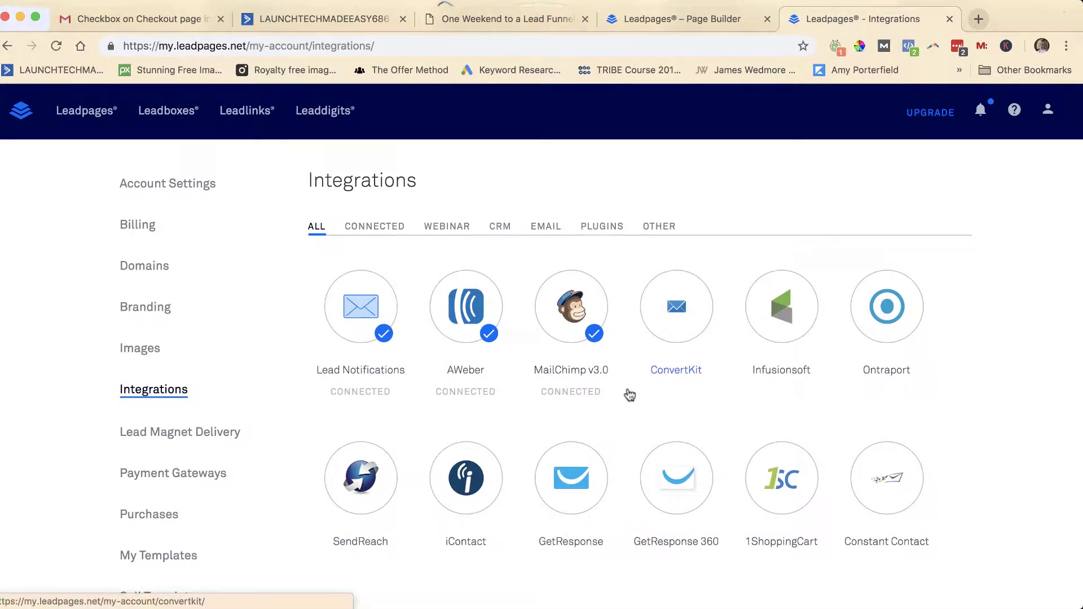
pyautogui.click(677, 308)
pyautogui.click(675, 305)
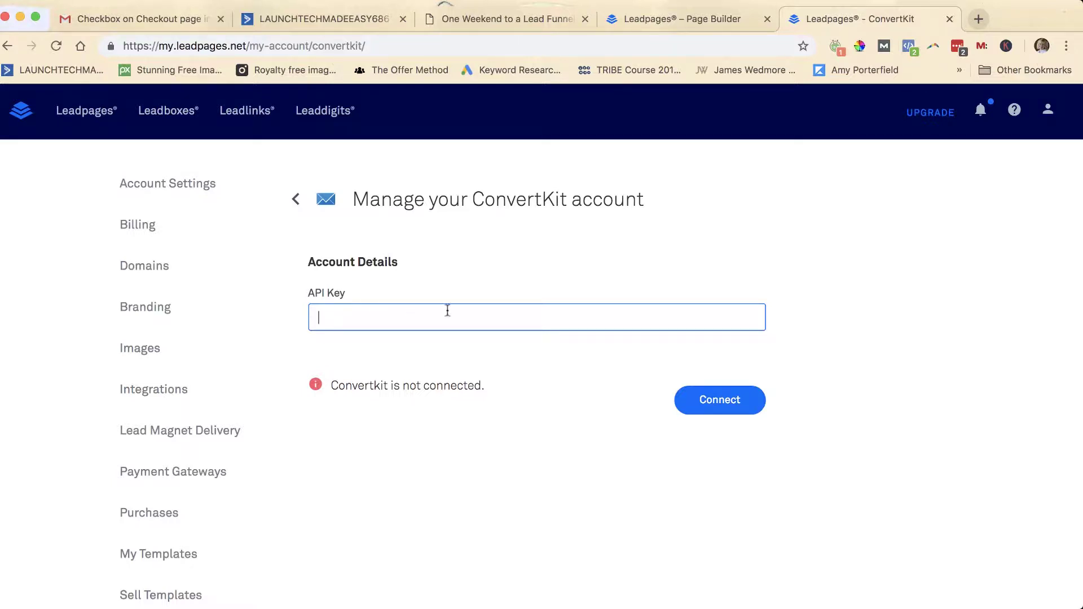
pyautogui.press('Return')
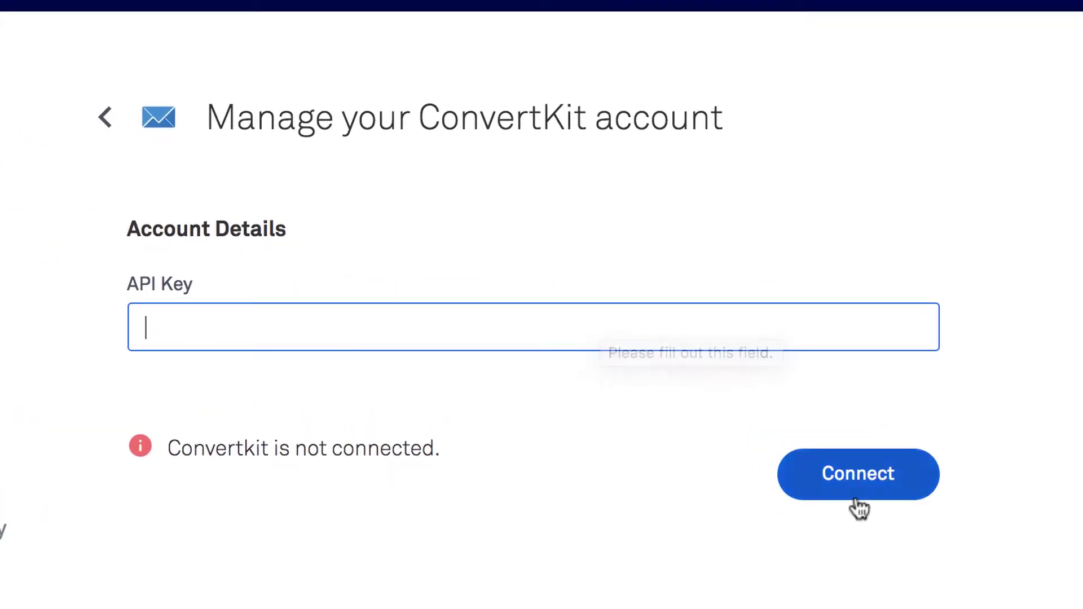
pyautogui.click(105, 117)
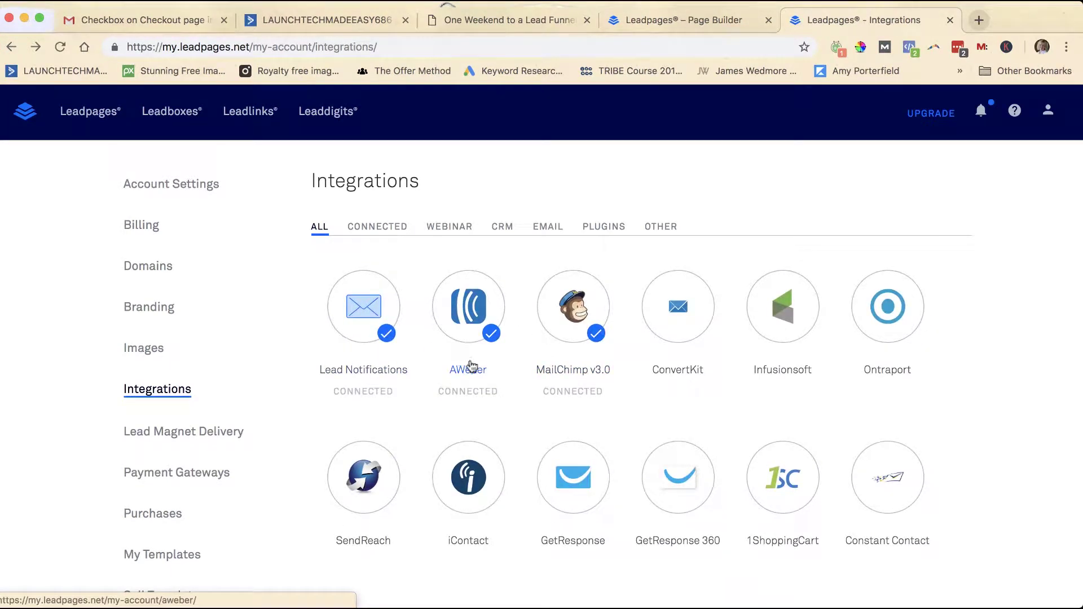
# Open the MailChimp v3.0 tile to view its connected account with double opt-in disabled.
pyautogui.scroll(-1, 489, 390)
pyautogui.scroll(-1, 489, 391)
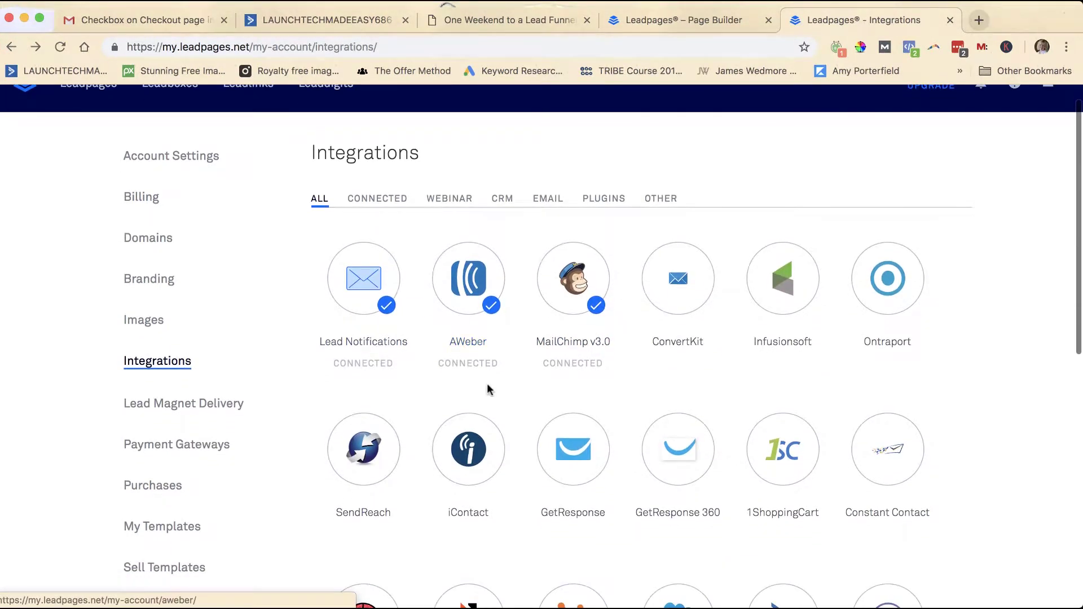
pyautogui.click(563, 296)
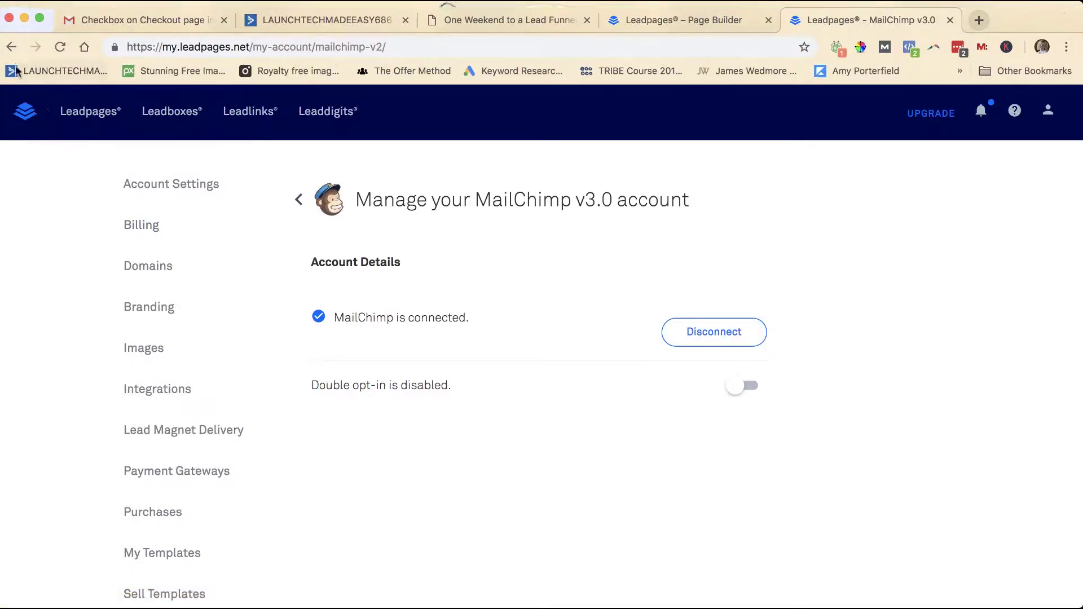
# Go back from MailChimp settings to the Integrations grid and scroll through it.
pyautogui.click(12, 46)
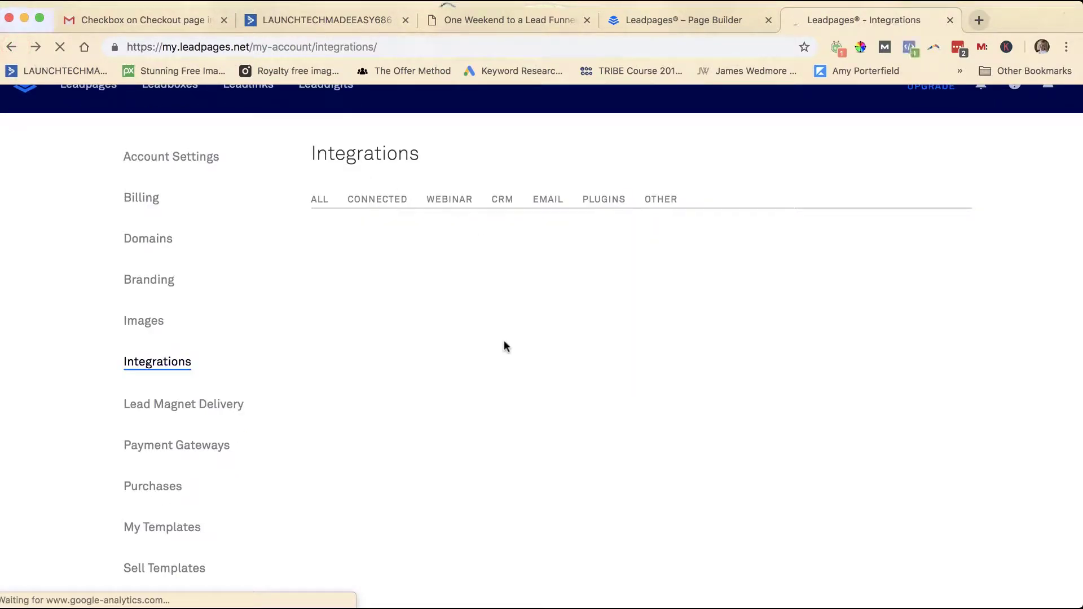
pyautogui.scroll(-5, 460, 404)
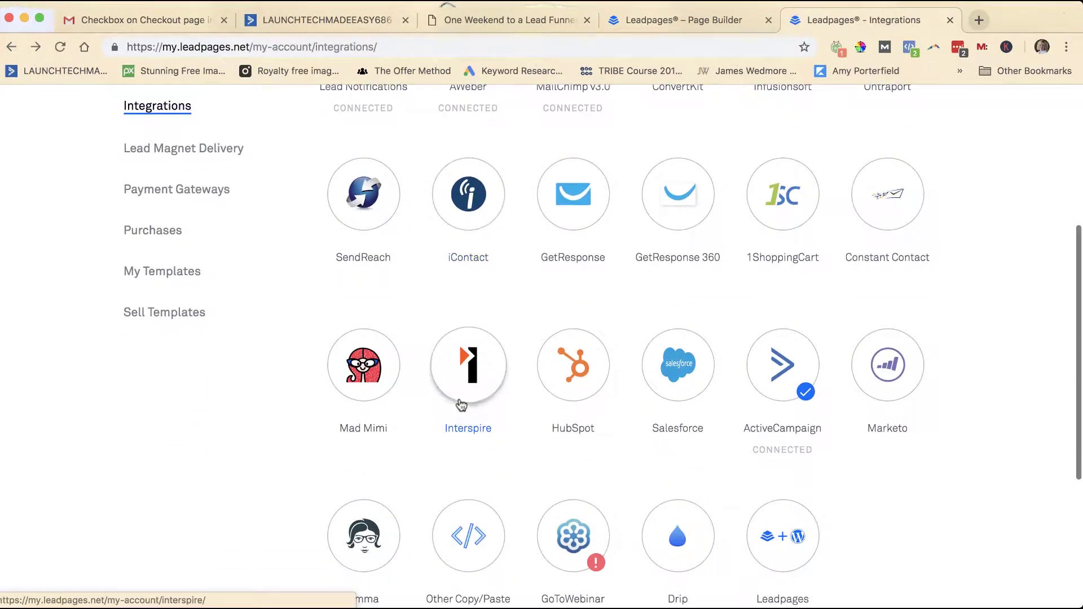
pyautogui.scroll(4, 473, 386)
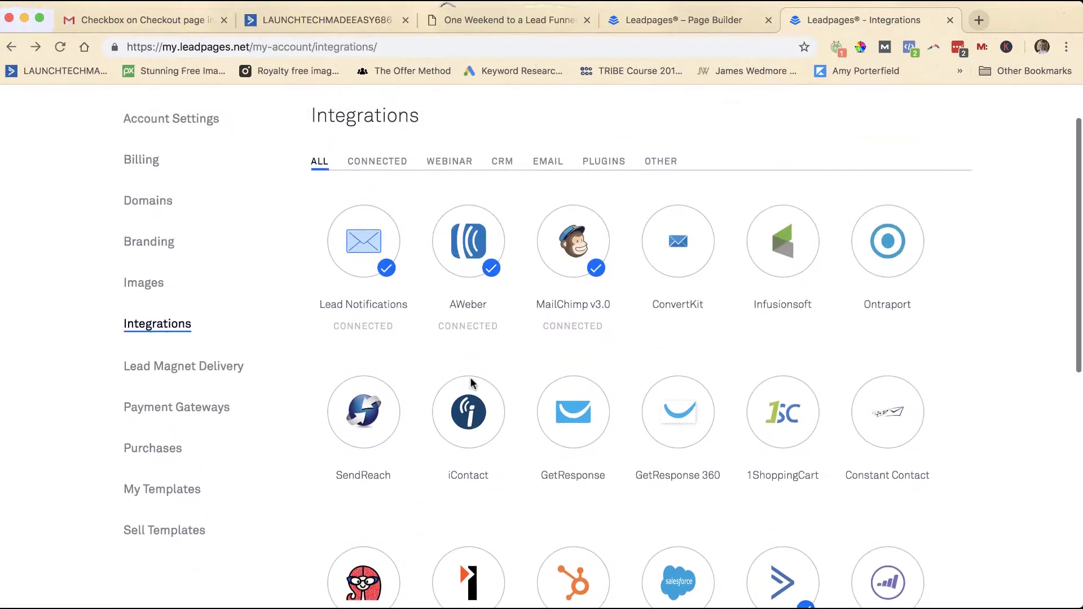
pyautogui.scroll(2, 472, 384)
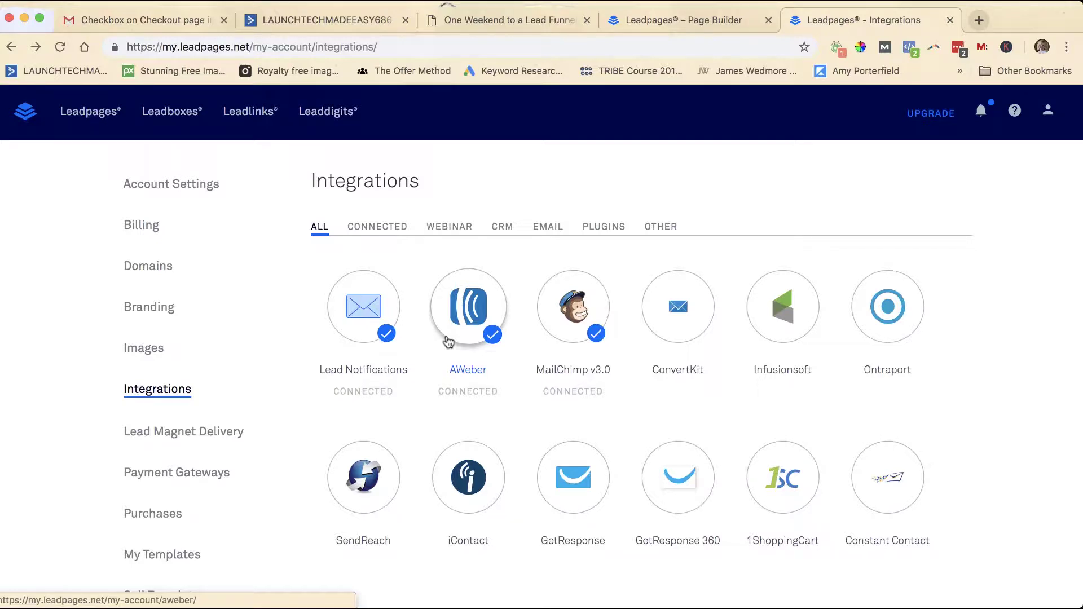
# Switch to the Page Builder tab showing the 'ESP Comparison Video Tracie Looking - with video' page.
pyautogui.click(692, 22)
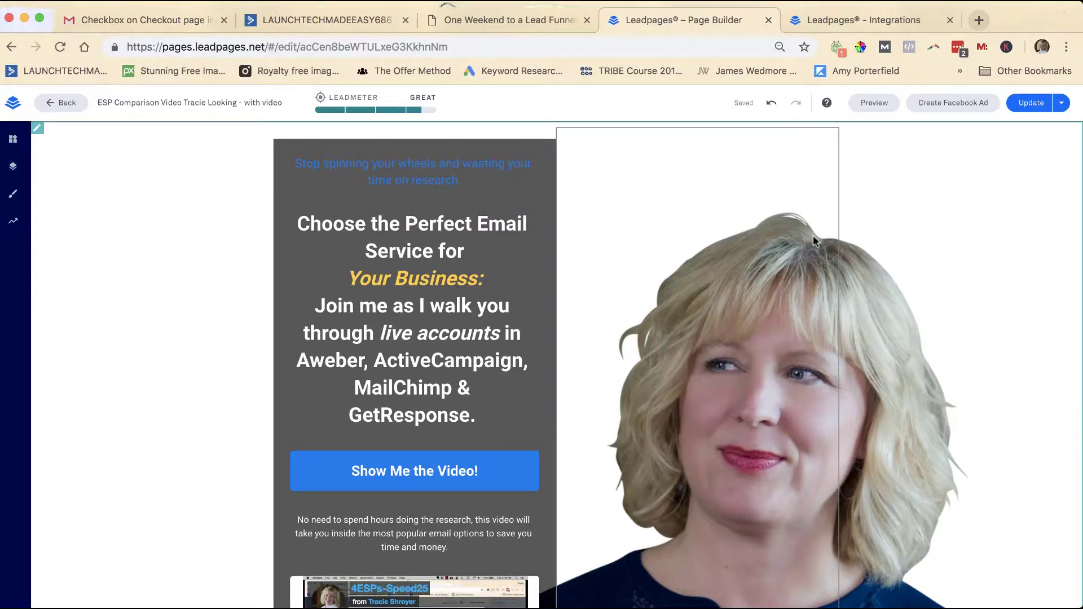
pyautogui.scroll(-3, 941, 236)
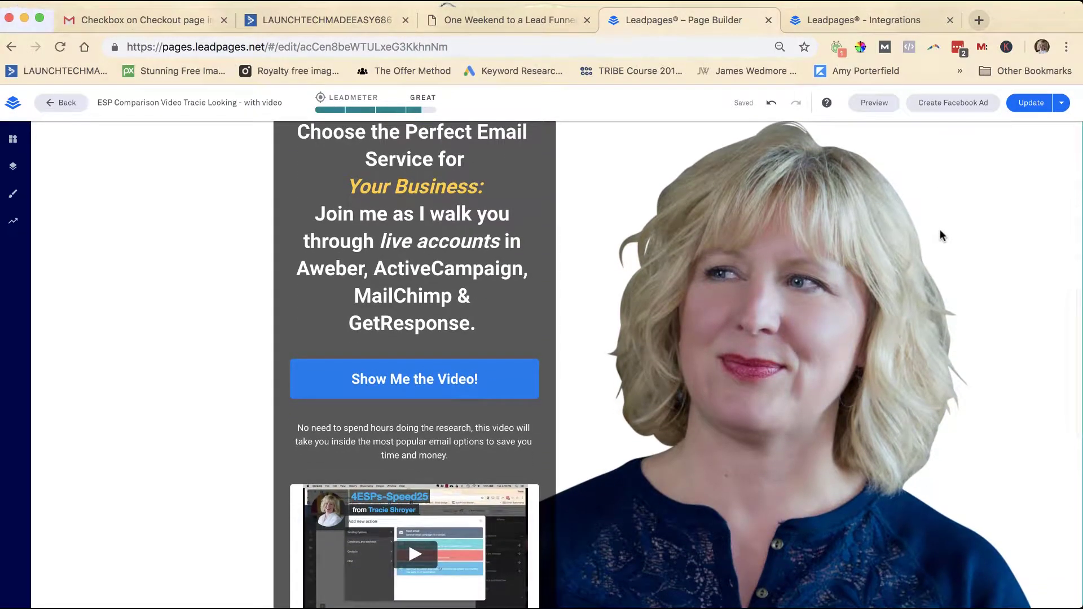
pyautogui.scroll(2, 941, 235)
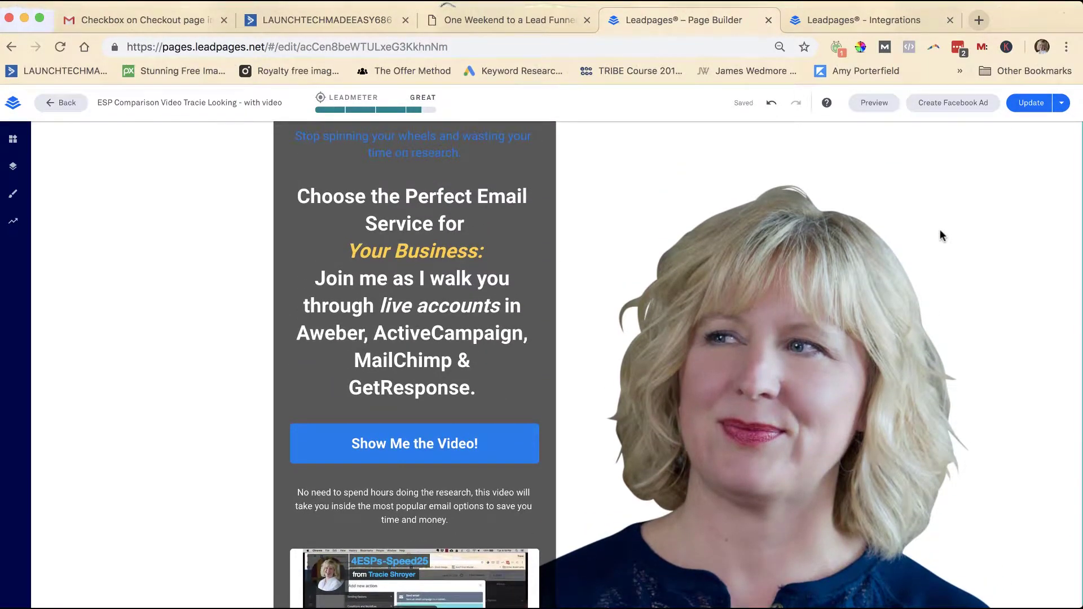
pyautogui.scroll(1, 942, 236)
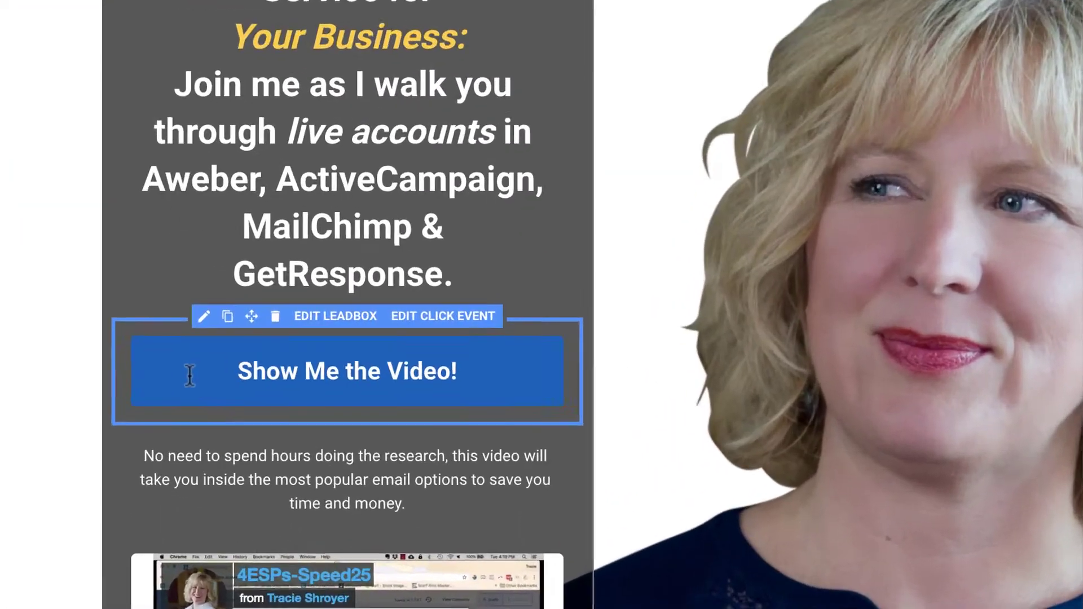
# Open 'My Leadbox 1', the opt-in linked to the Show Me the Video! button, for editing.
pyautogui.click(314, 464)
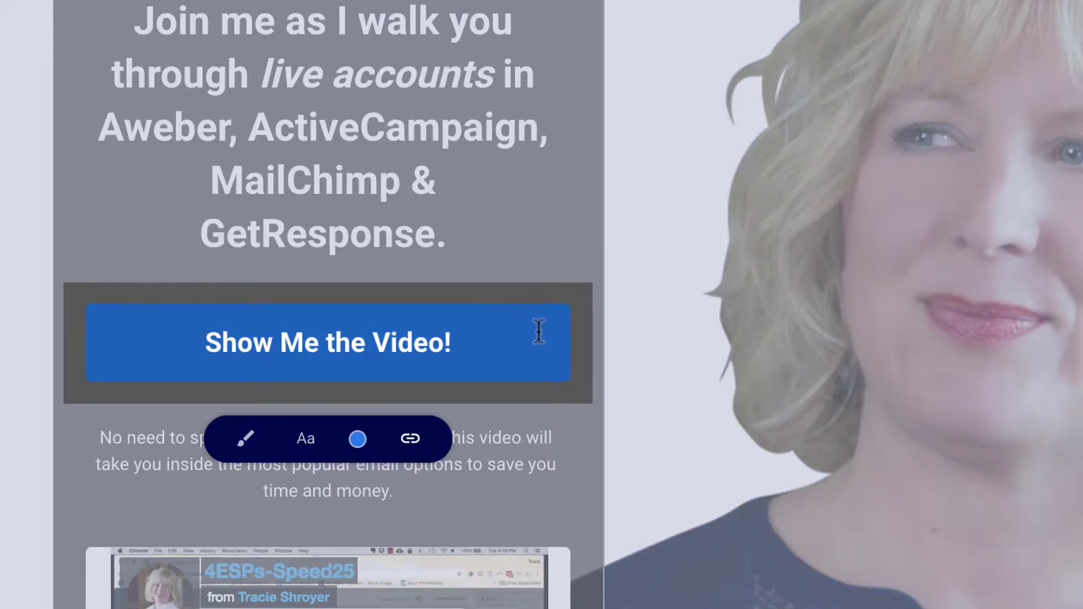
pyautogui.click(416, 444)
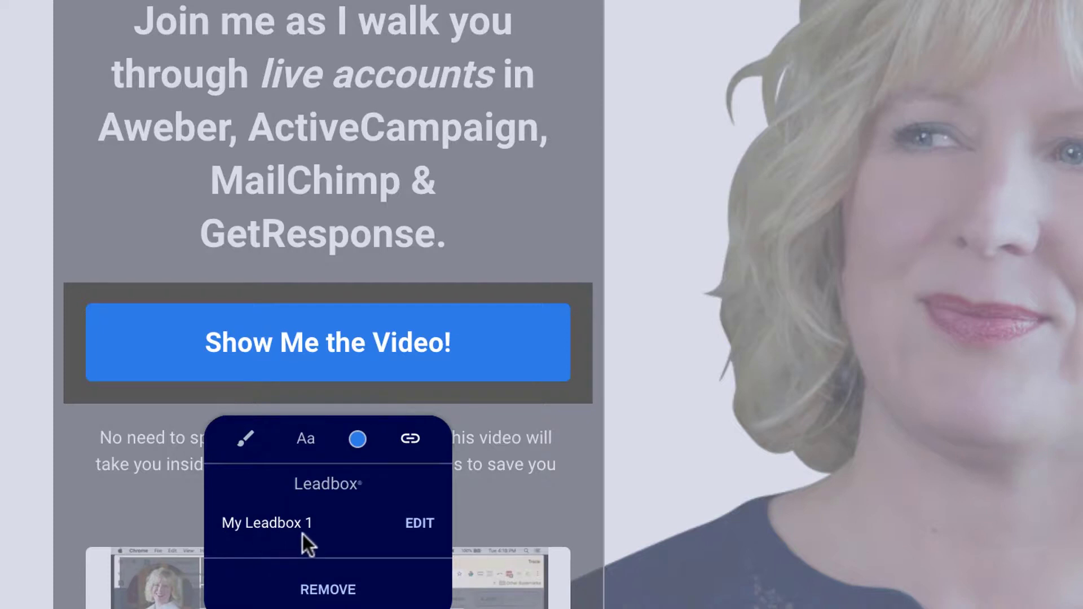
pyautogui.click(421, 530)
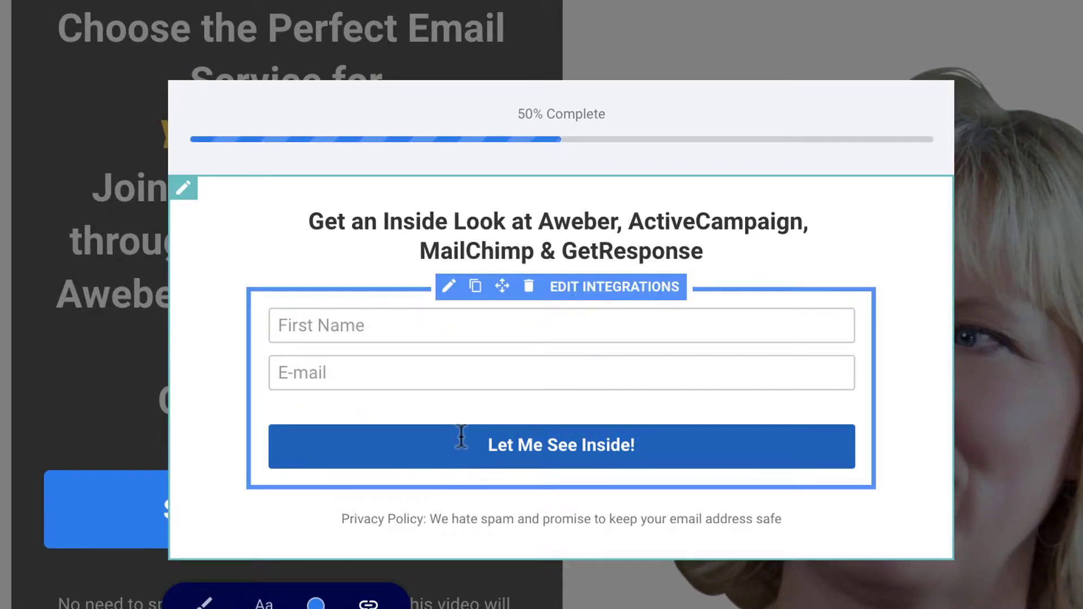
# Confirm the form's ActiveCampaign Account #1 integration uses the 'ESP Comparison Video' list, then close the form settings.
pyautogui.click(459, 445)
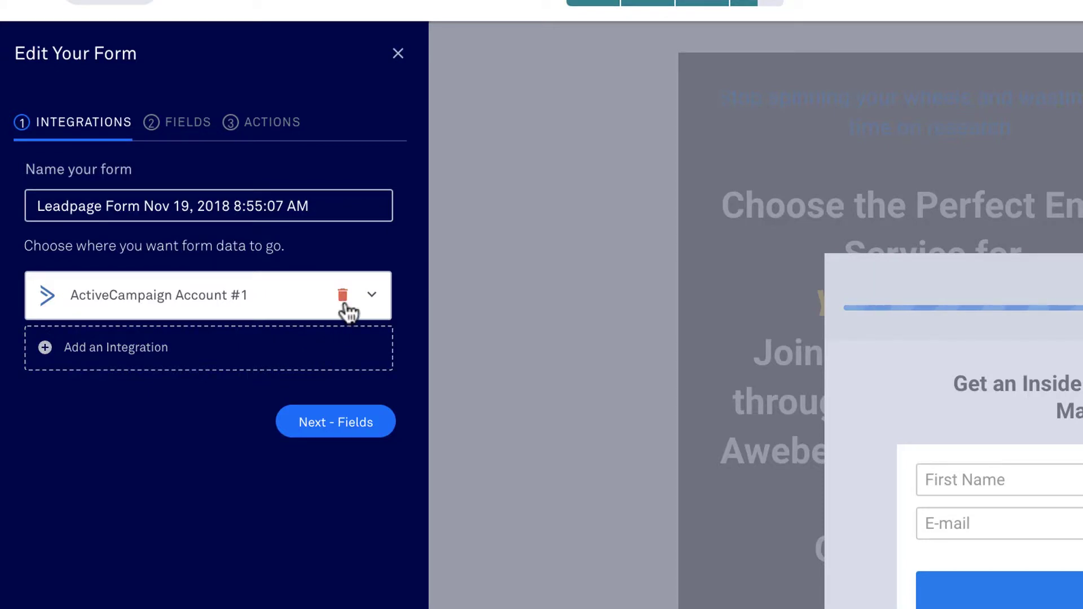
pyautogui.click(372, 295)
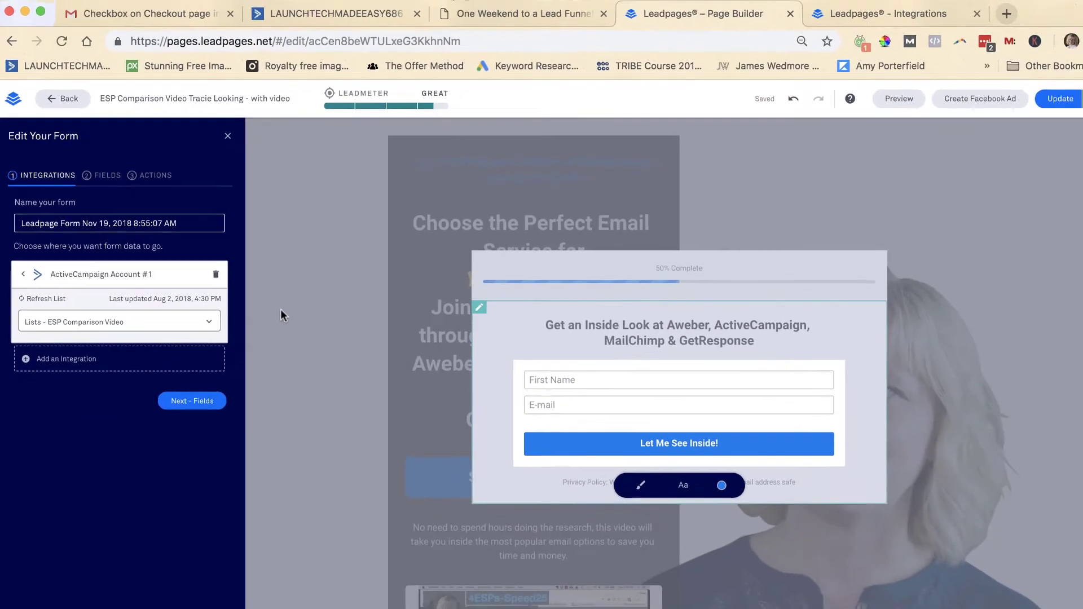
pyautogui.click(228, 136)
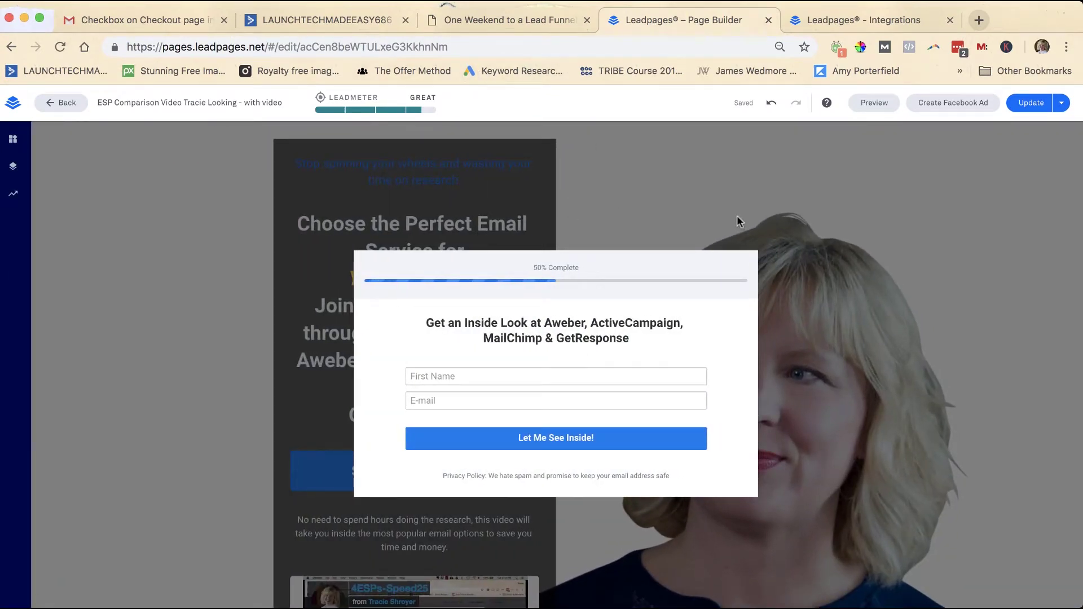
# Switch to the 'One Weekend to a Lead Funnel - Active Campaign' page tab.
pyautogui.click(520, 19)
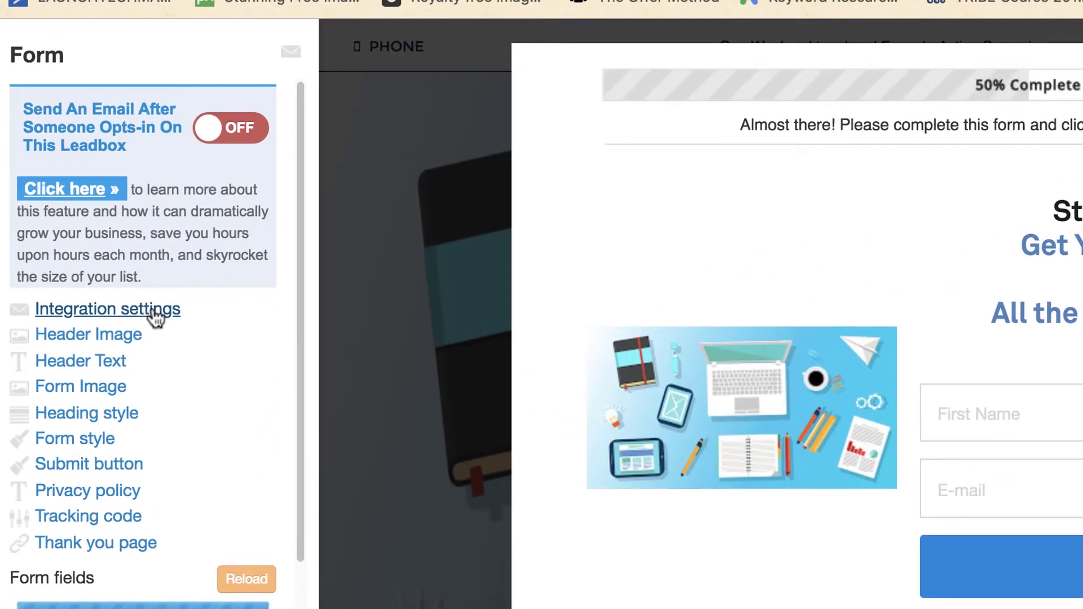
# Open the form's Integration settings and browse the available email services.
pyautogui.click(152, 310)
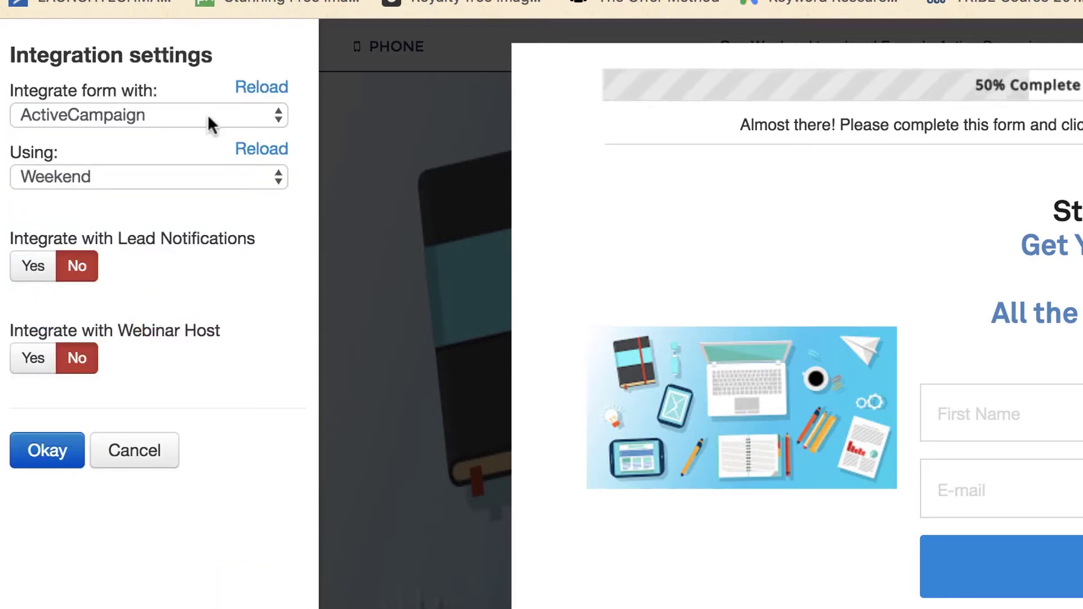
pyautogui.click(208, 114)
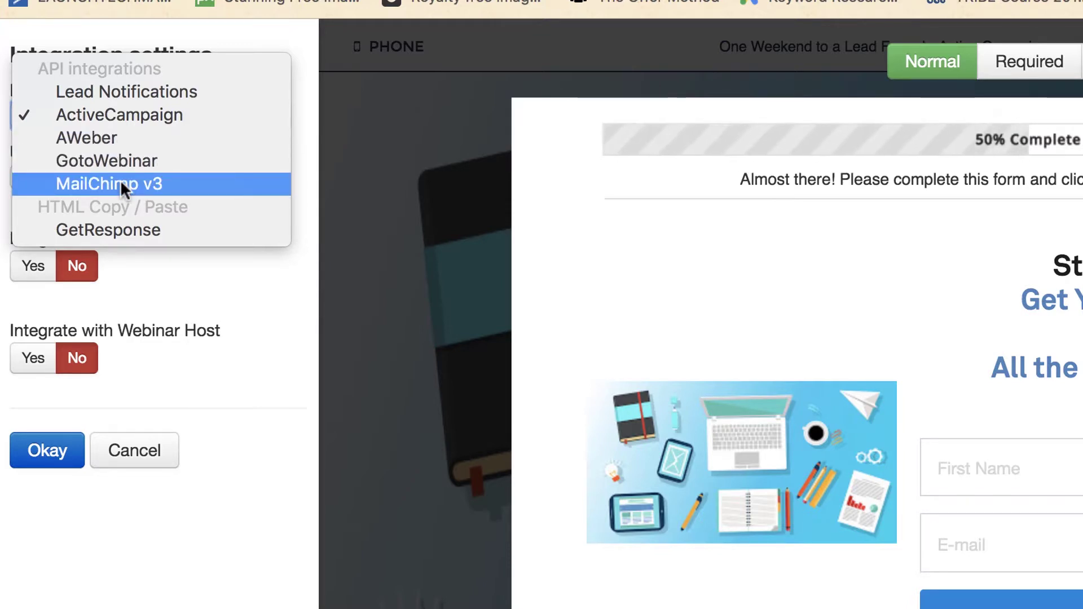
pyautogui.click(255, 309)
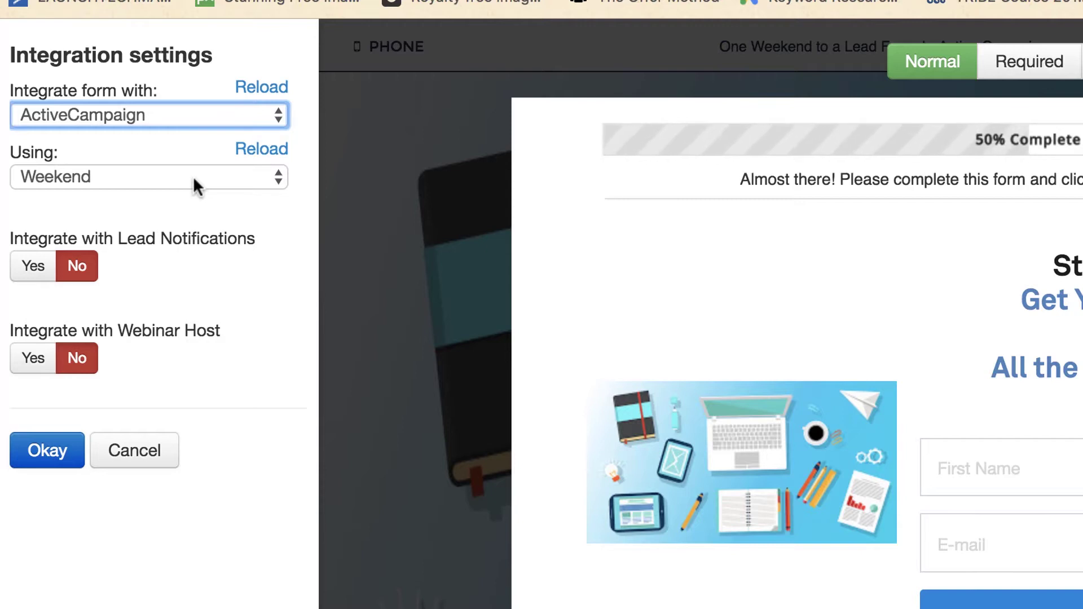
# Try MailChimp v3 with the 401k Kid List, then switch back to ActiveCampaign's Weekend list.
pyautogui.click(211, 114)
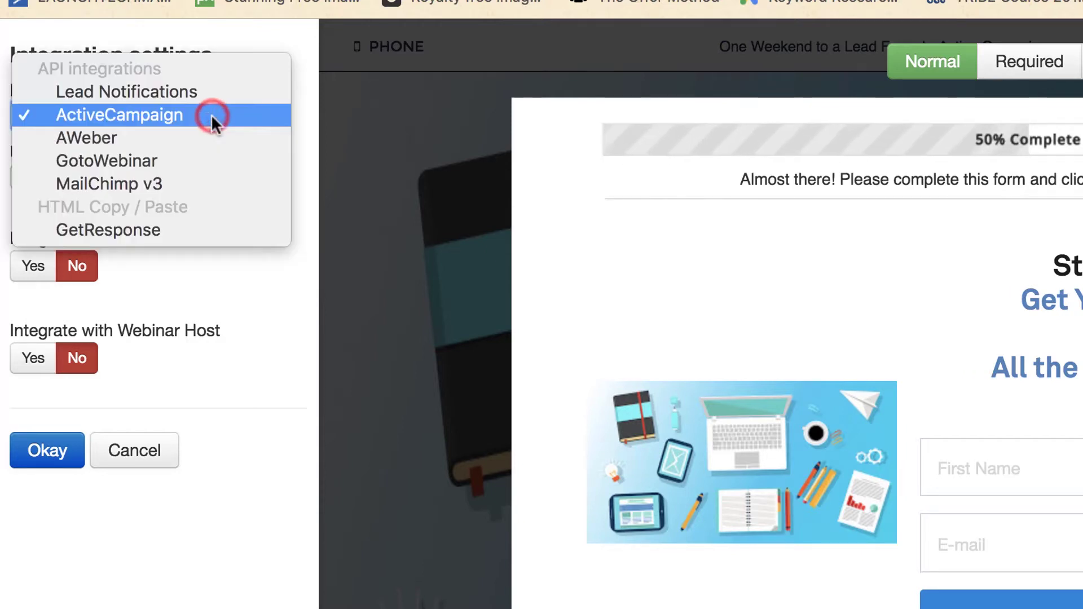
pyautogui.click(194, 184)
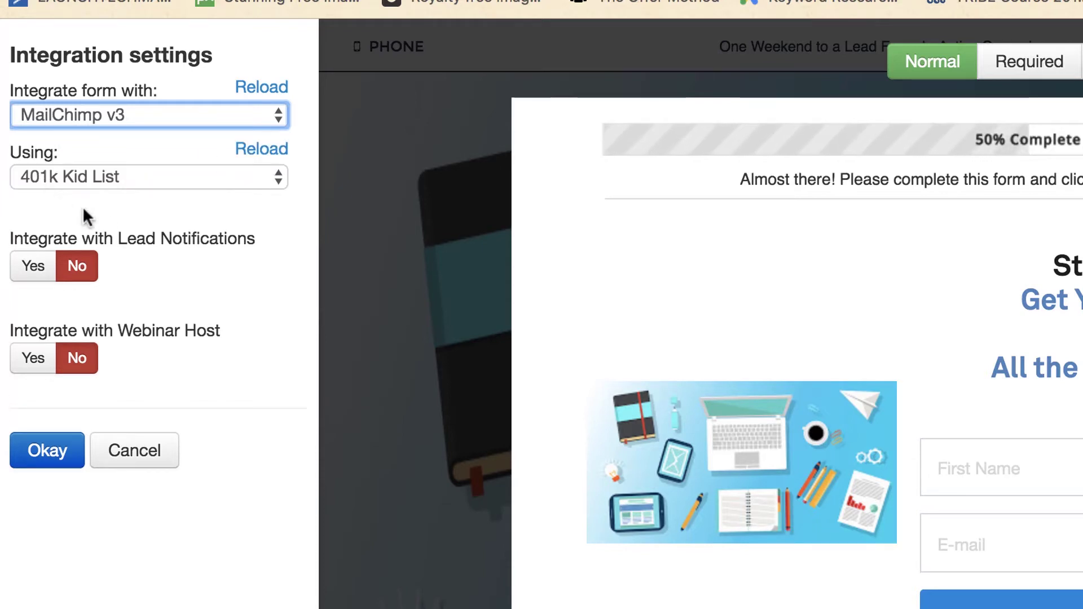
pyautogui.click(151, 179)
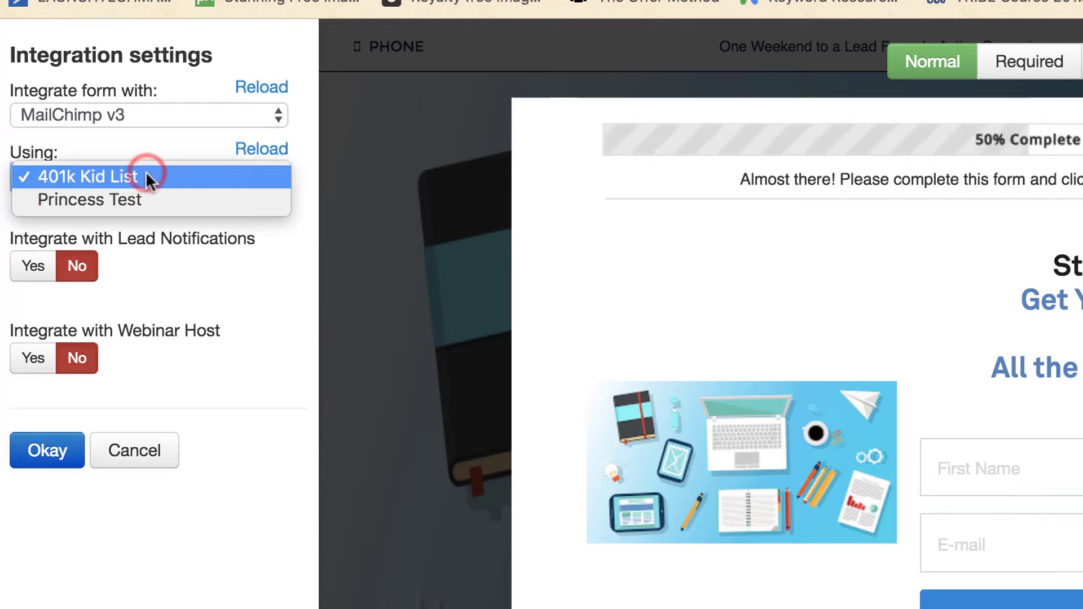
pyautogui.click(149, 175)
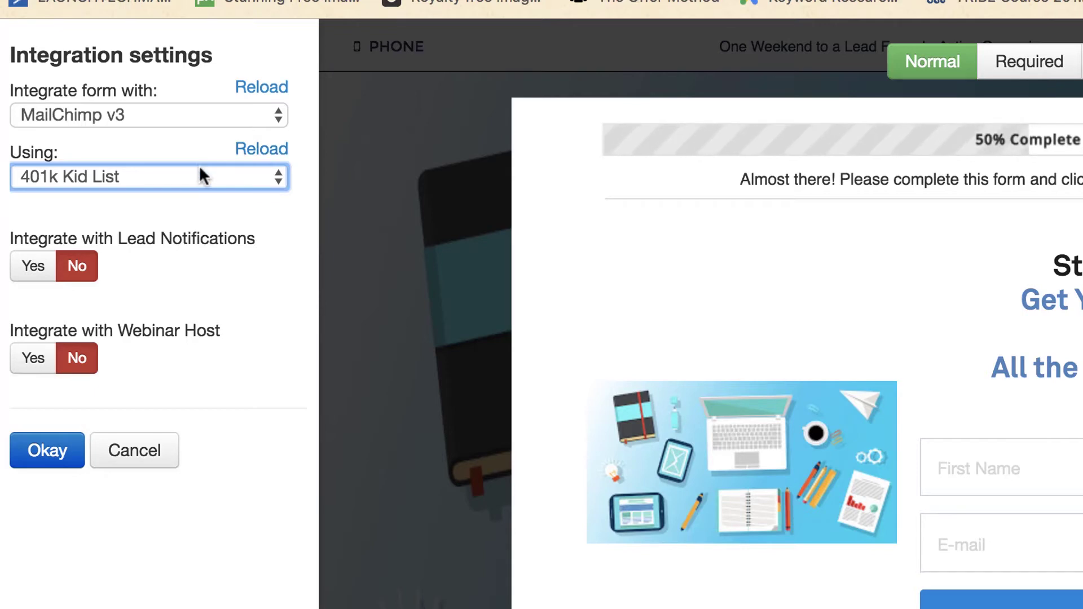
pyautogui.click(239, 111)
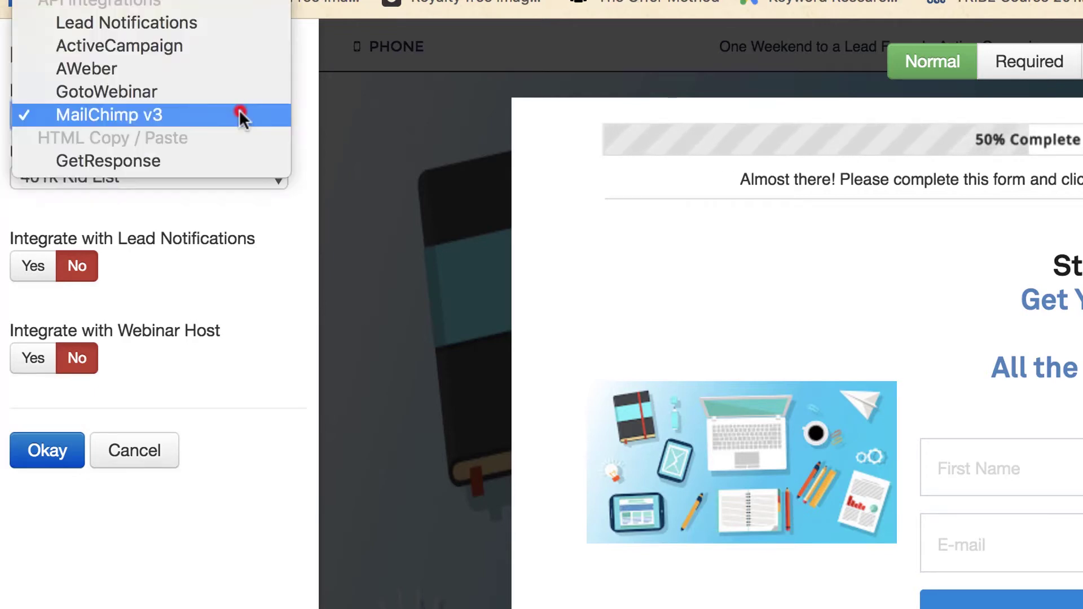
pyautogui.click(242, 48)
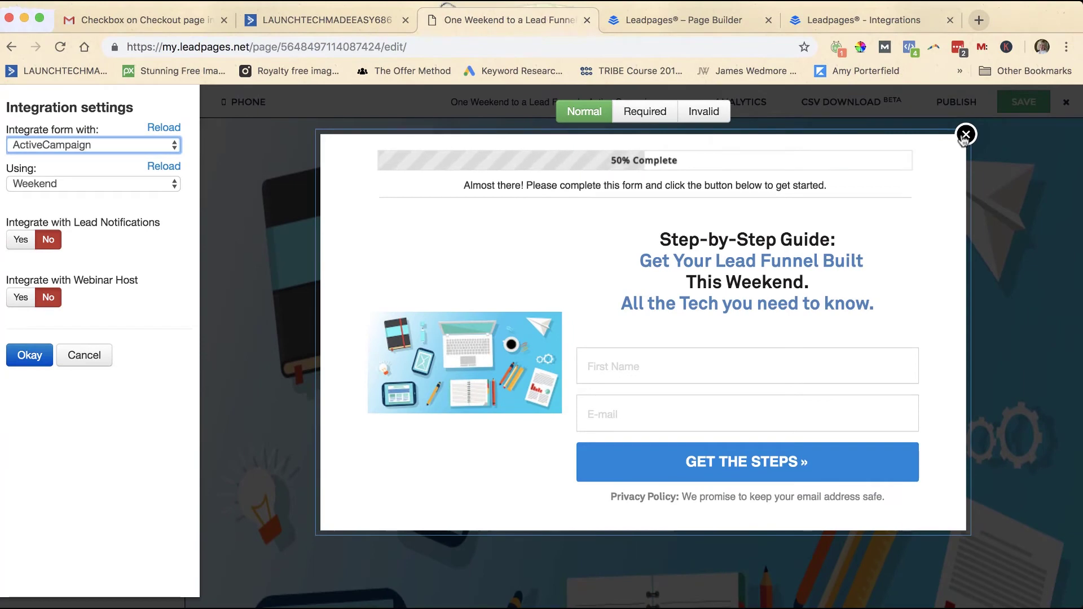
# Close the opt-in popup and its Integration settings panel.
pyautogui.click(962, 137)
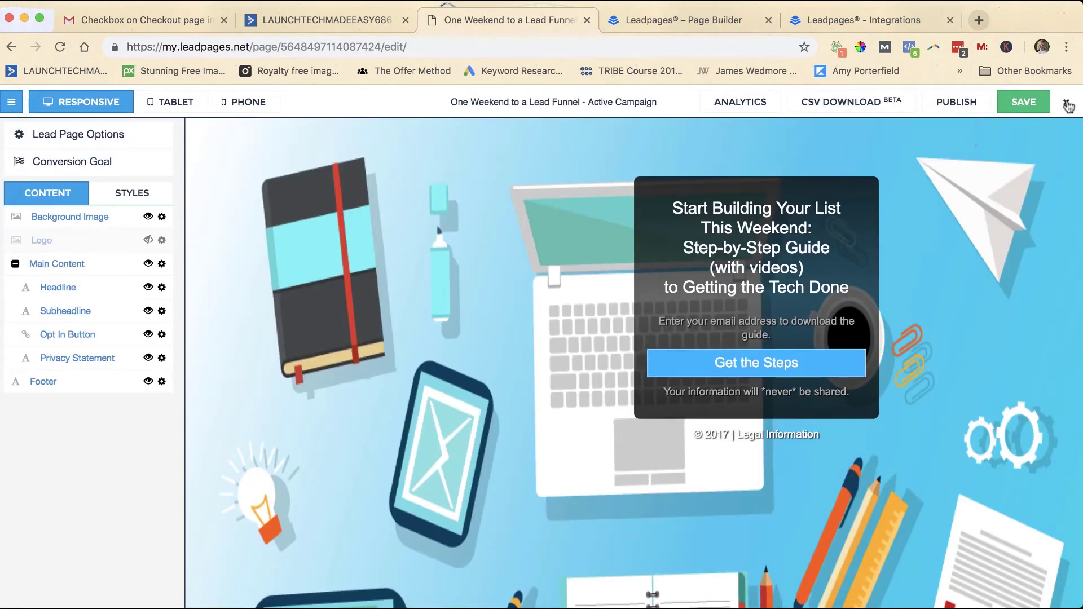